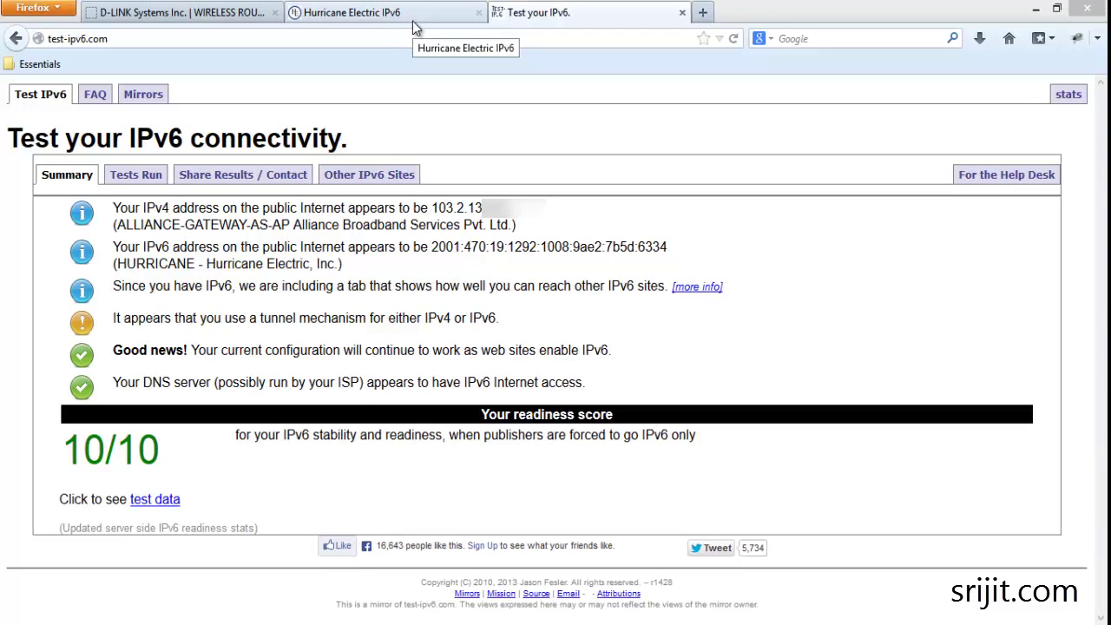
# - Go from the Hurricane Electric IPv6 page to the Tunnelbroker site
pyautogui.press('super+r')
pyautogui.press('Return')
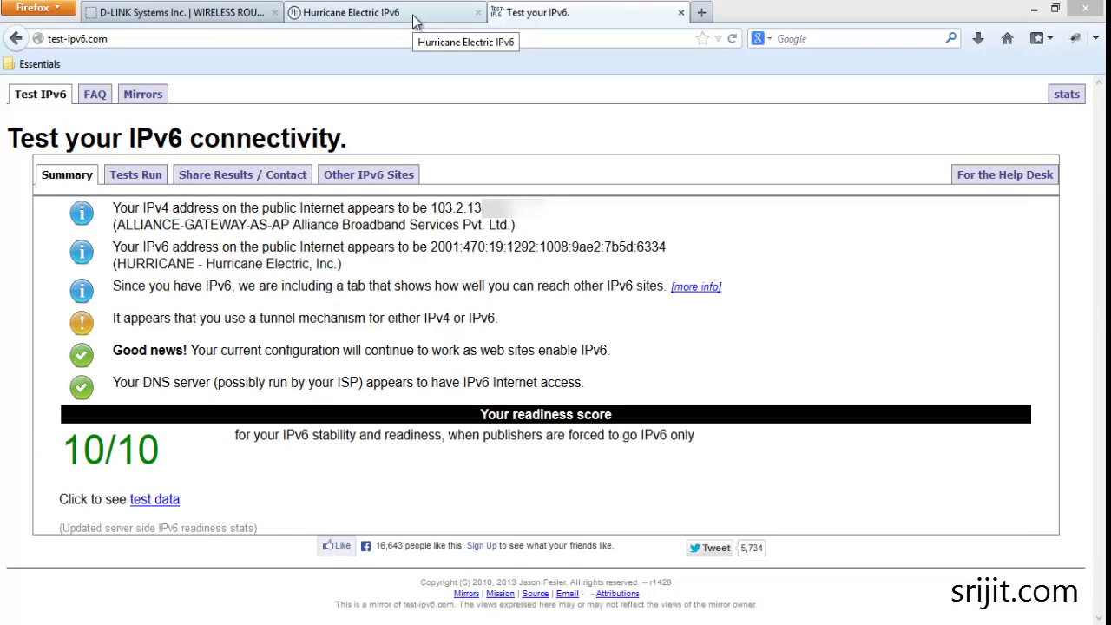
pyautogui.click(412, 15)
pyautogui.click(377, 45)
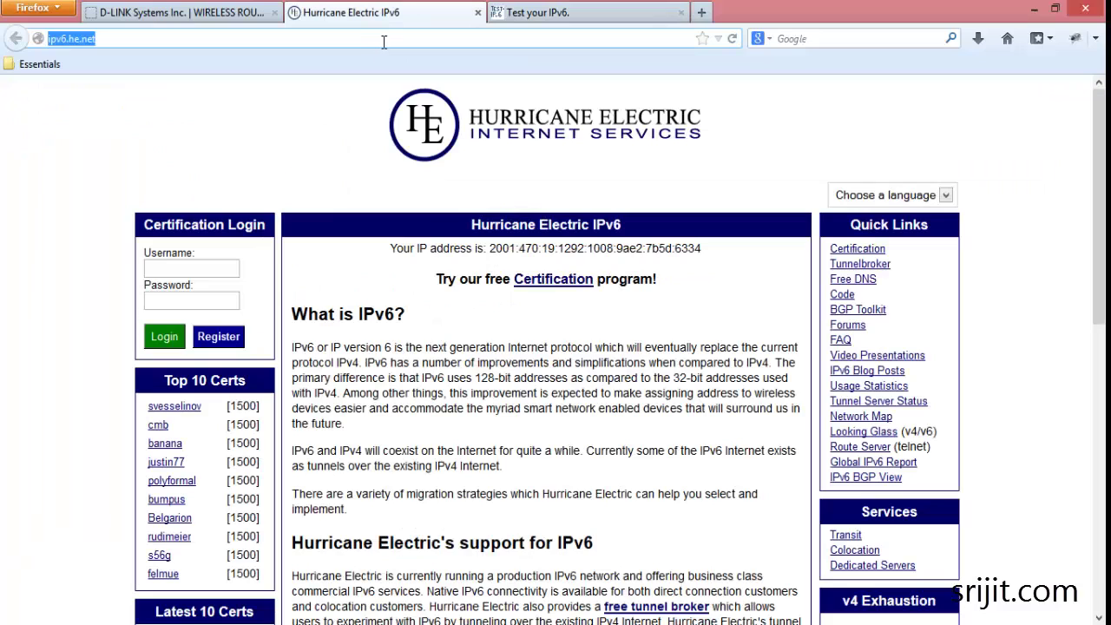
pyautogui.click(858, 265)
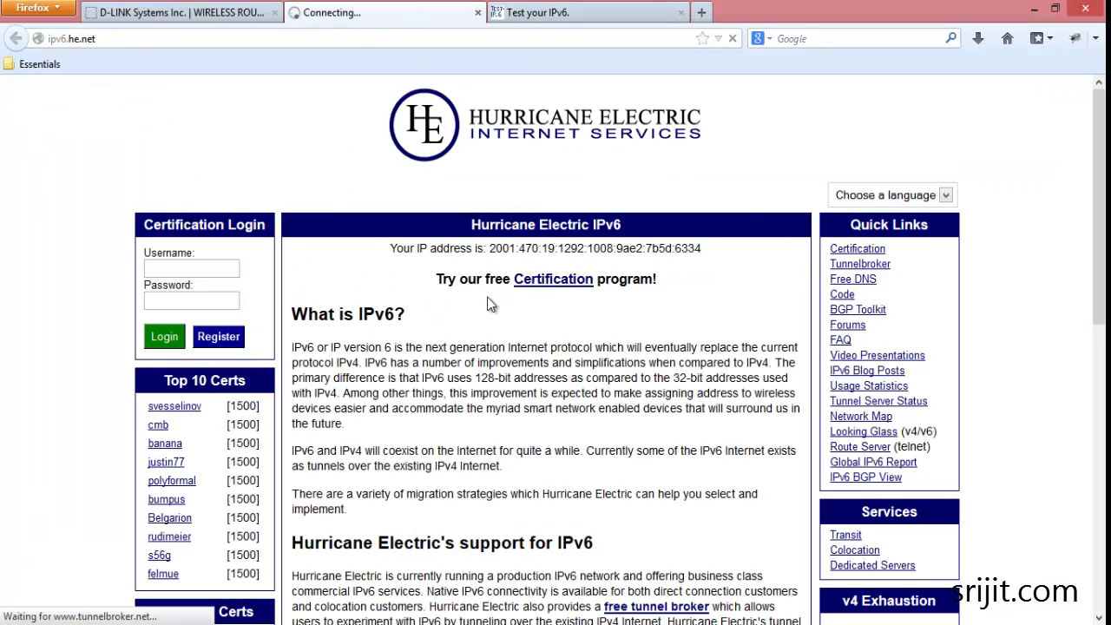
pyautogui.click(116, 33)
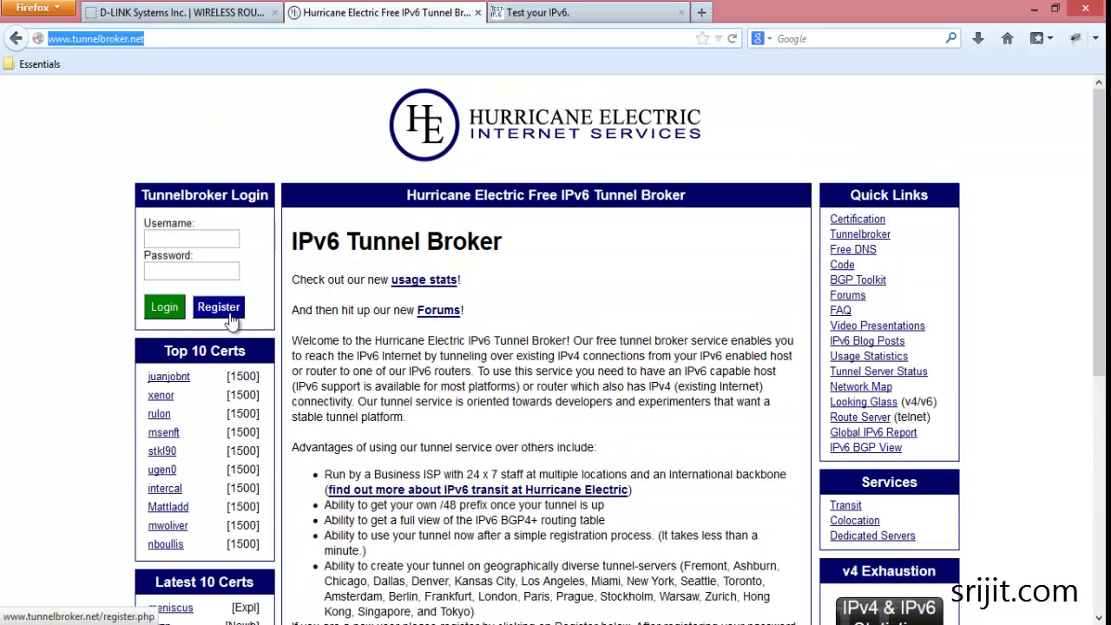
# - Log in to Tunnel Broker with the account username and password
pyautogui.click(196, 236)
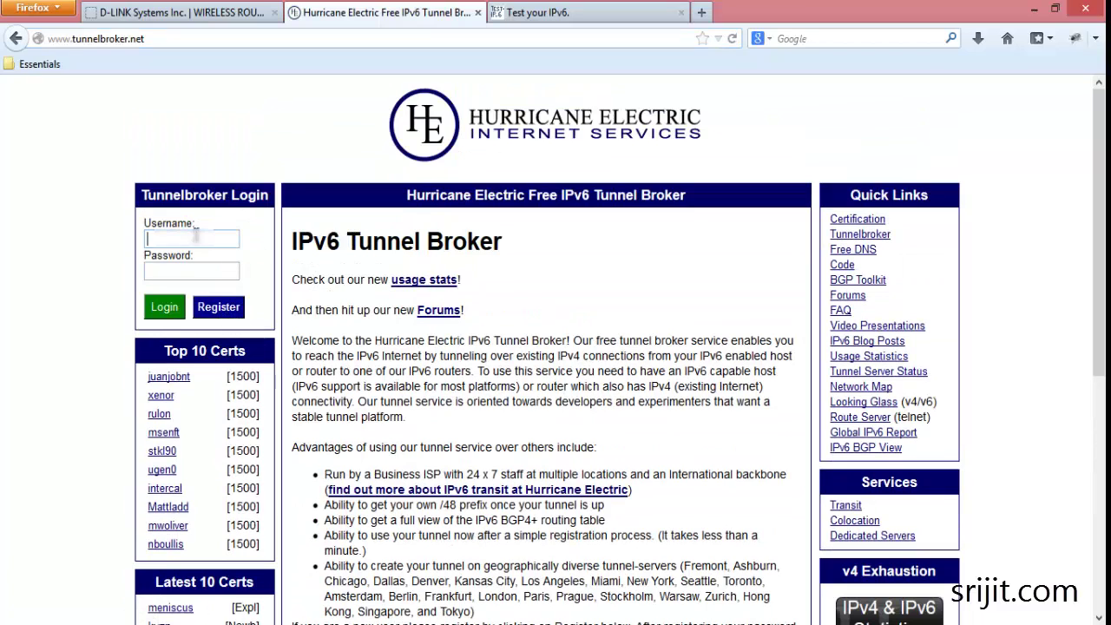
pyautogui.write('srijit')
pyautogui.press('Tab')
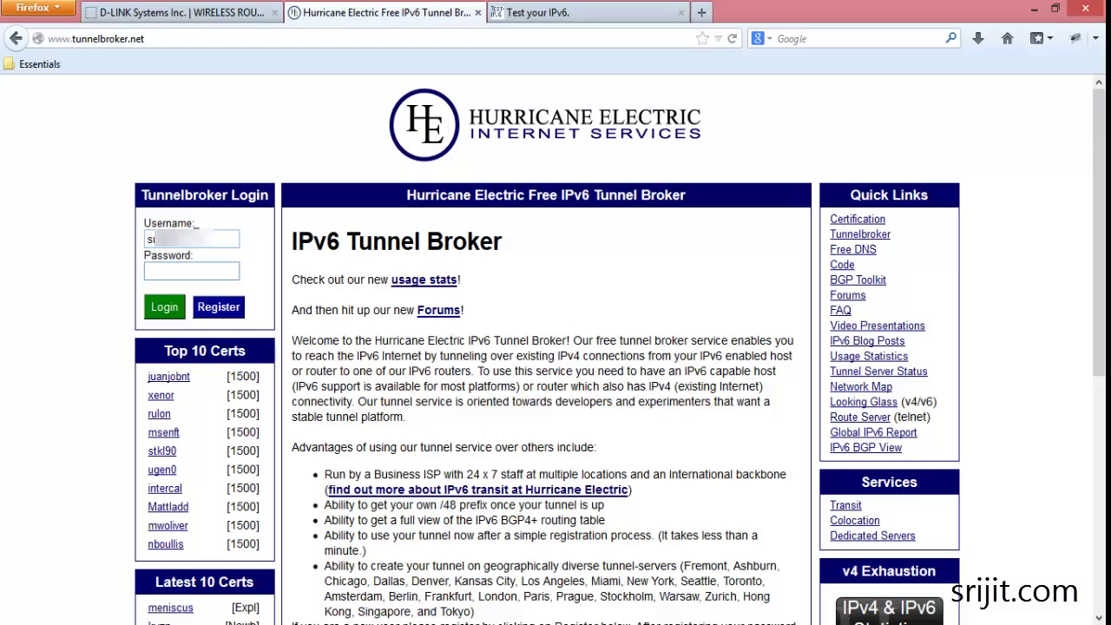
pyautogui.write('****')
pyautogui.press('Return')
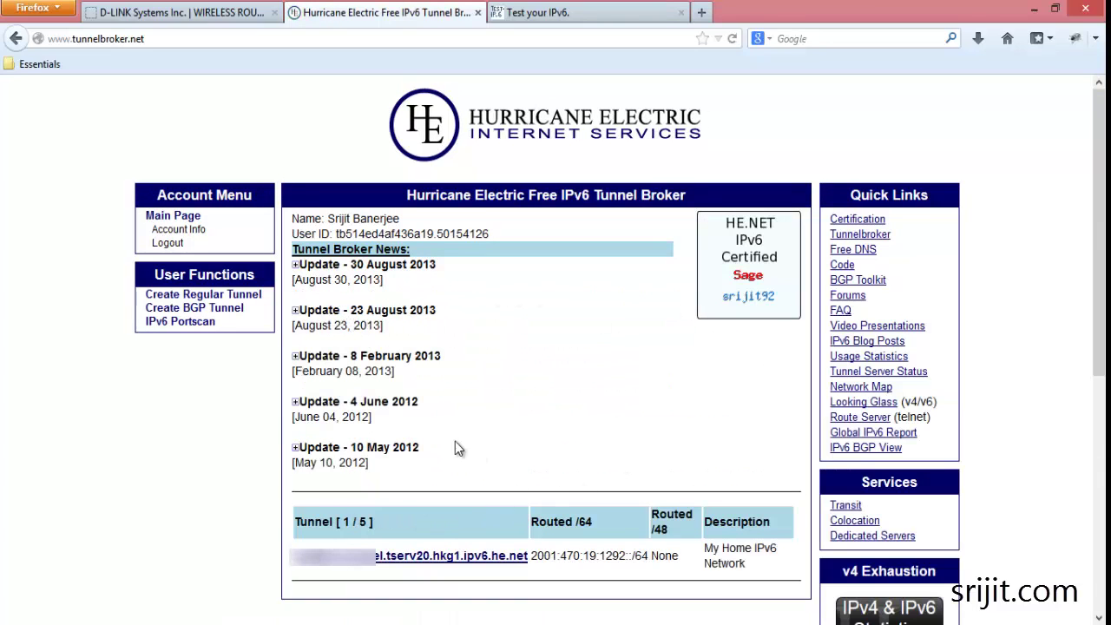
pyautogui.click(181, 297)
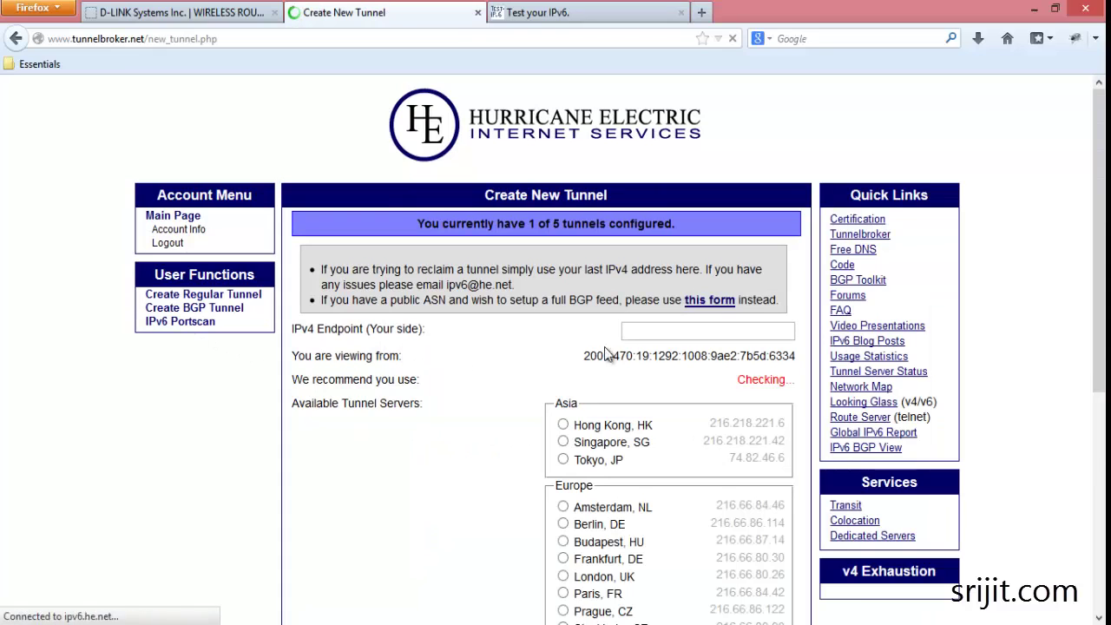
pyautogui.click(642, 331)
pyautogui.scroll(-2, 594, 397)
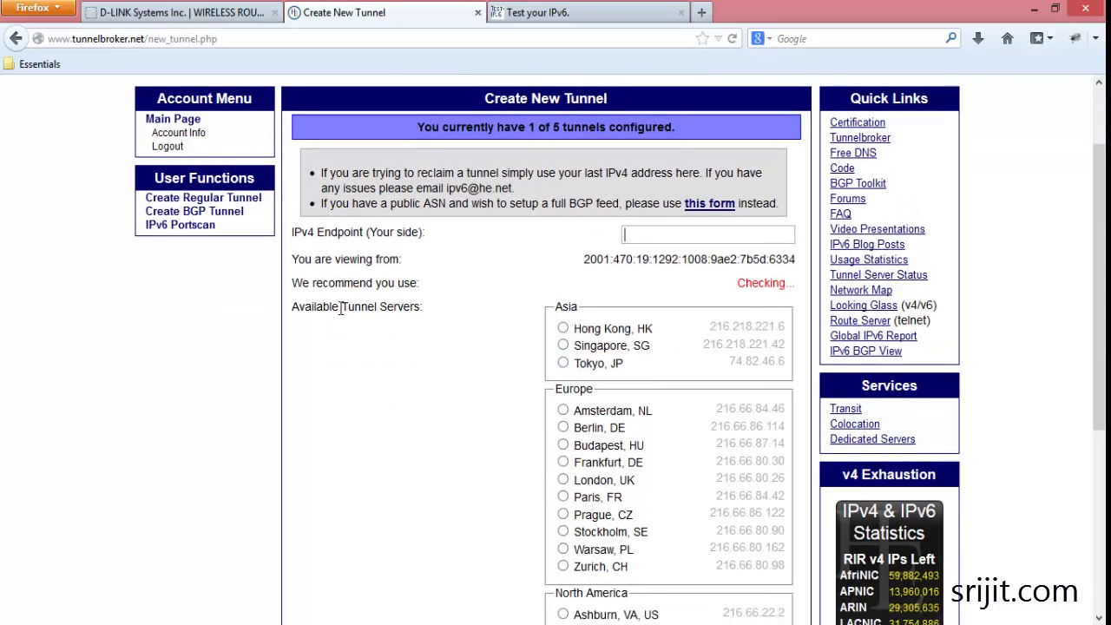
pyautogui.moveTo(339, 307); pyautogui.dragTo(422, 308)
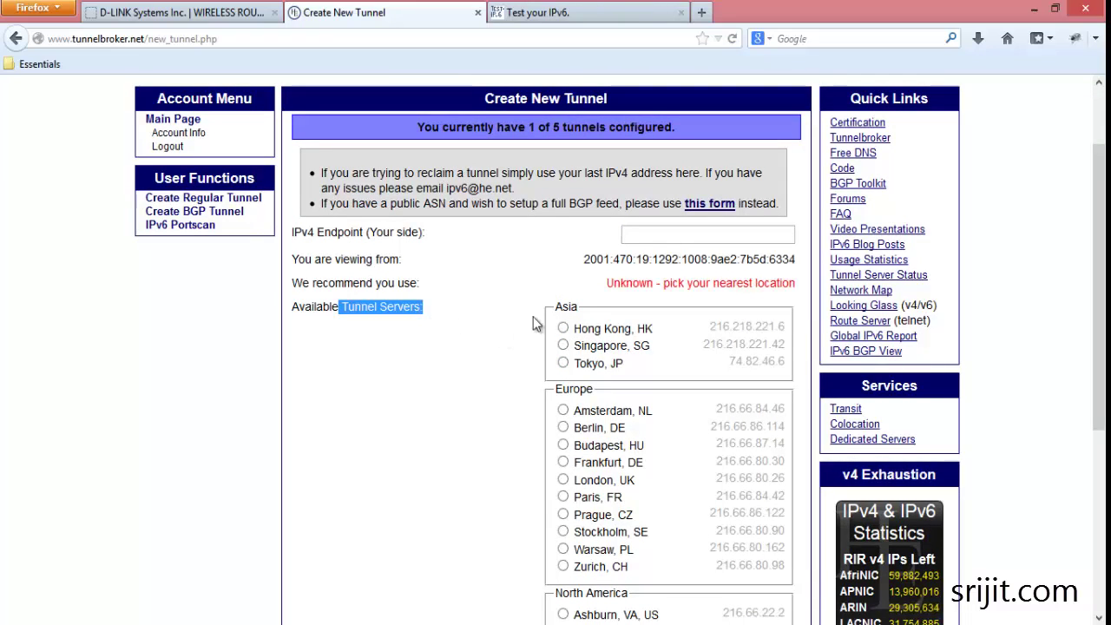
pyautogui.scroll(-4, 581, 395)
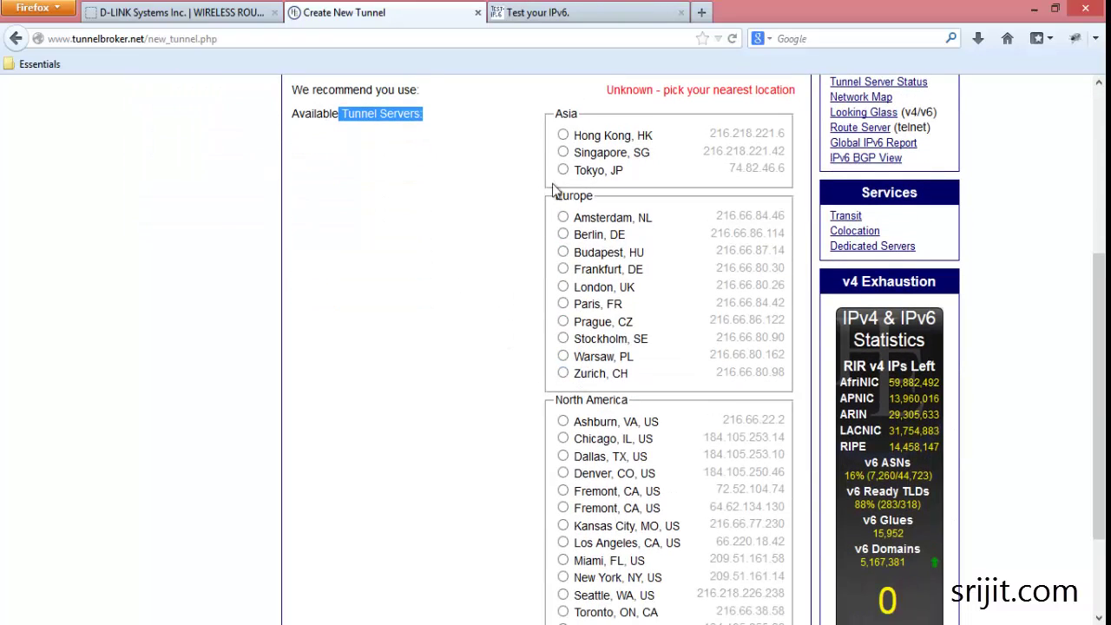
pyautogui.scroll(-3, 426, 368)
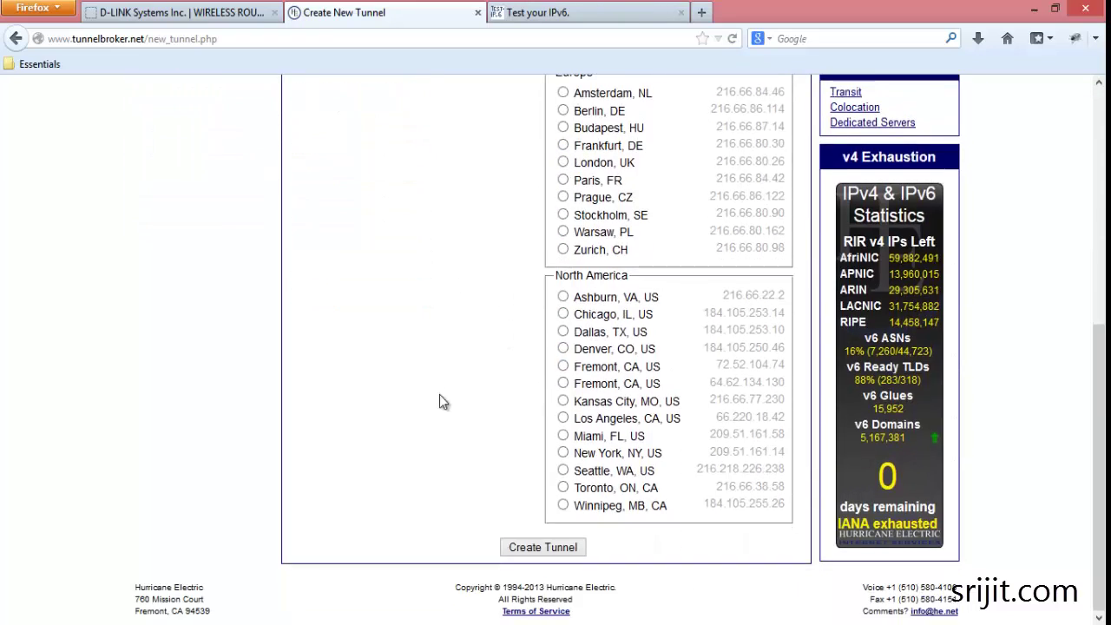
pyautogui.click(540, 547)
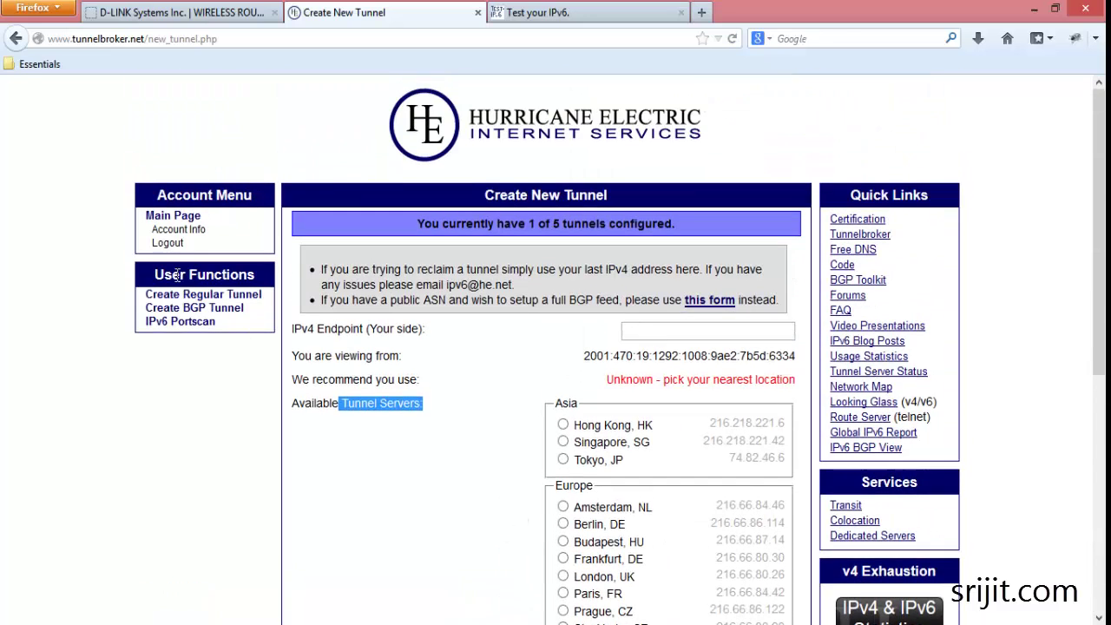
pyautogui.click(179, 229)
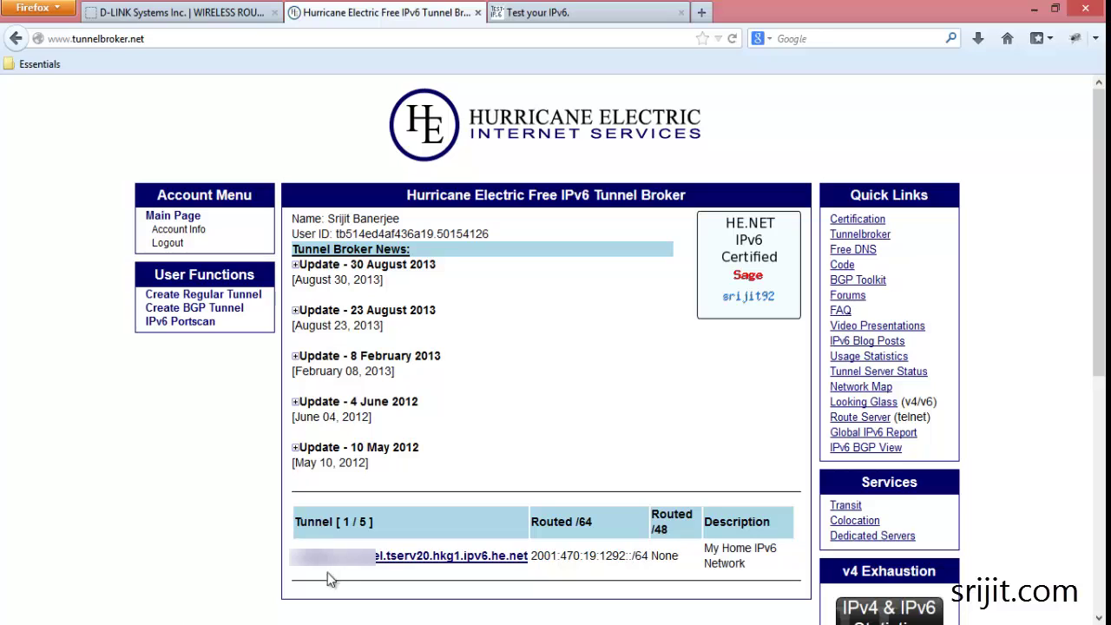
# - Open the My Home IPv6 Network tunnel's details, then switch to the D-Link router tab
pyautogui.moveTo(292, 556); pyautogui.dragTo(625, 556)
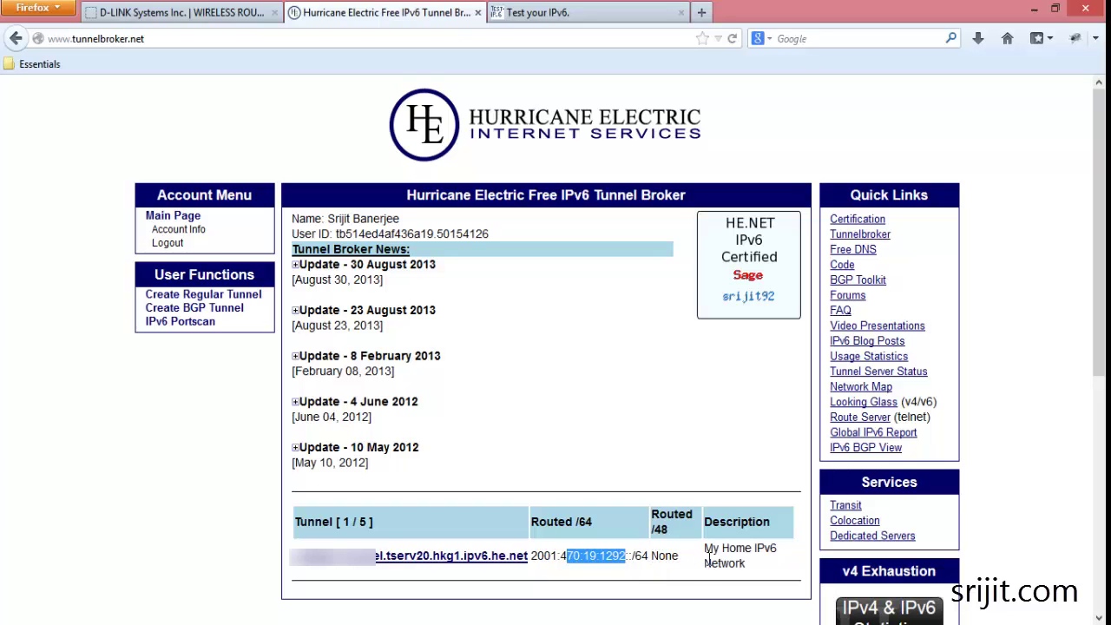
pyautogui.click(486, 559)
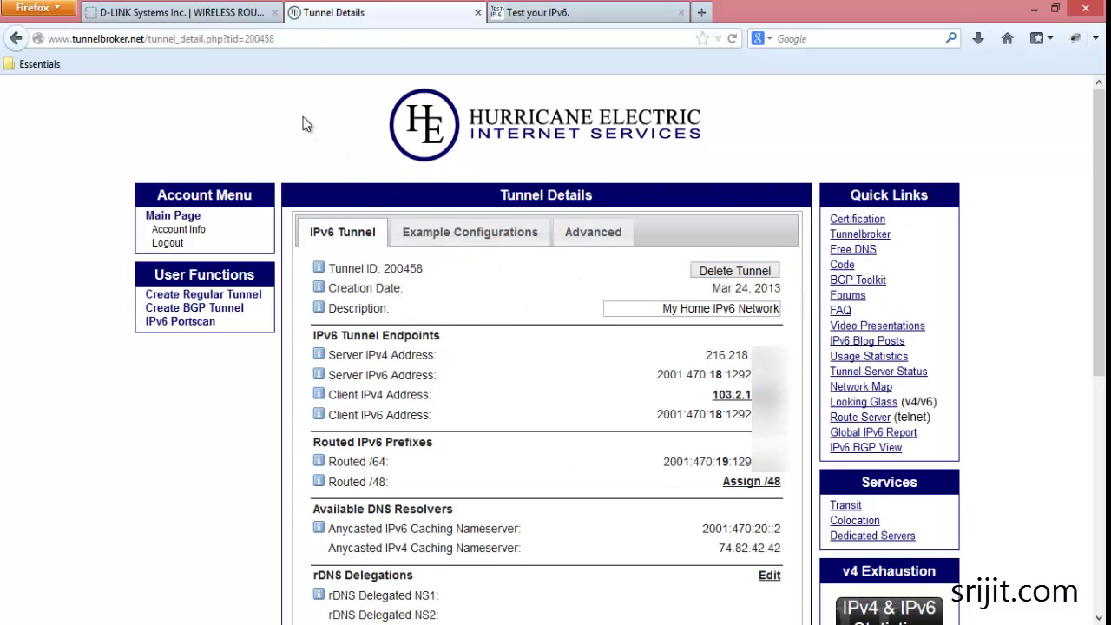
pyautogui.click(188, 15)
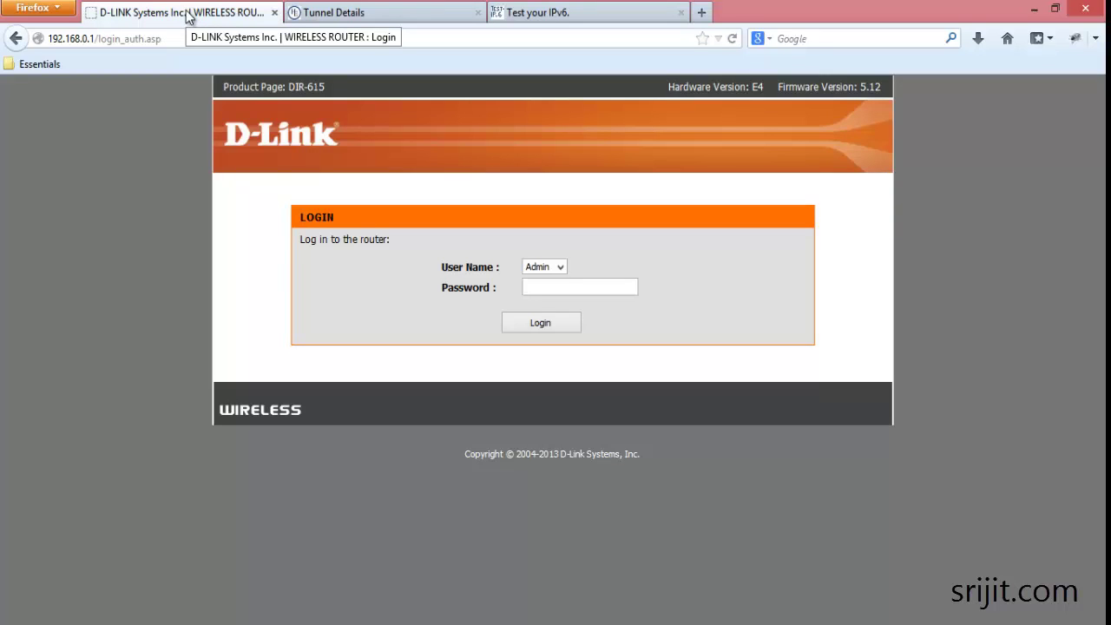
# - Log in to the DIR-615 admin as Admin with the router password
pyautogui.write('••')
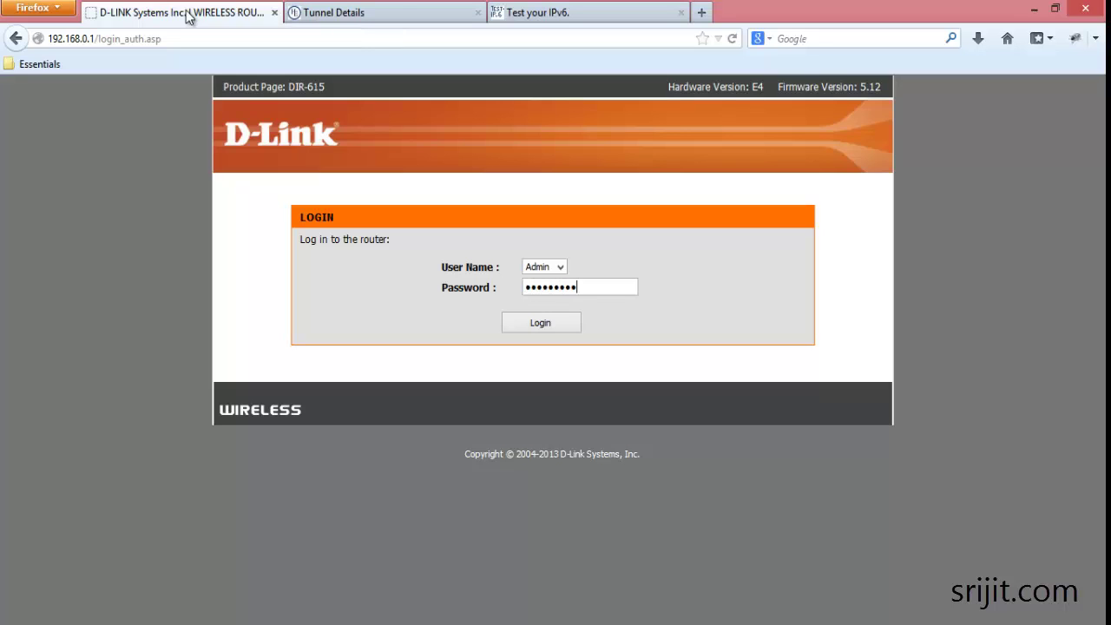
pyautogui.press('Return')
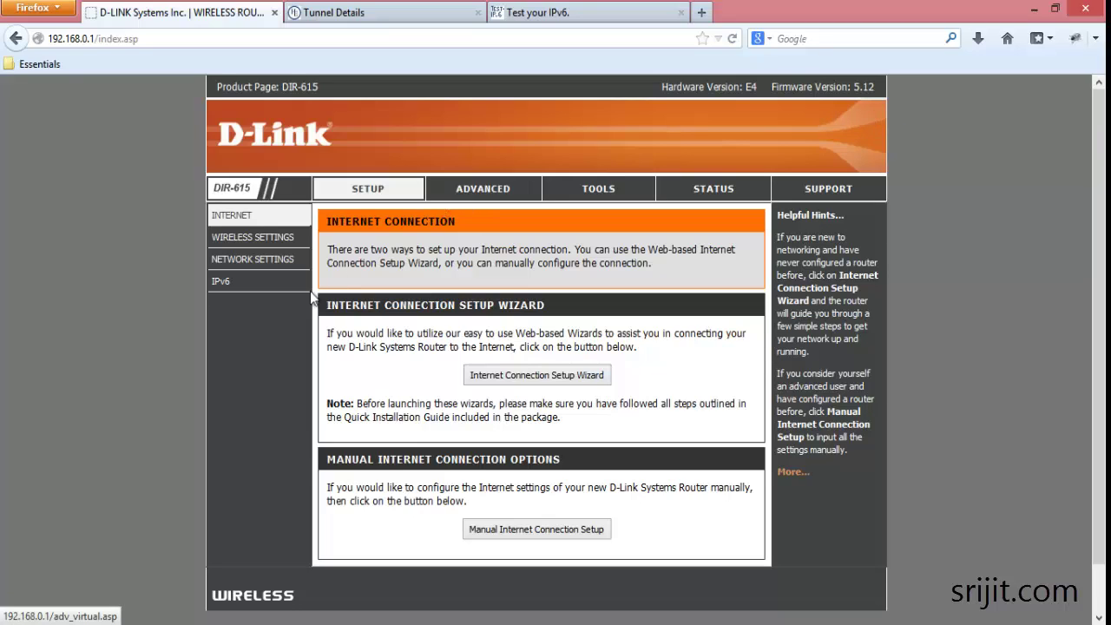
# - Choose IPv6 in IPv4 Tunnel mode and use the broker's Server IPv4 Address as Remote IPv4 Address
pyautogui.click(241, 289)
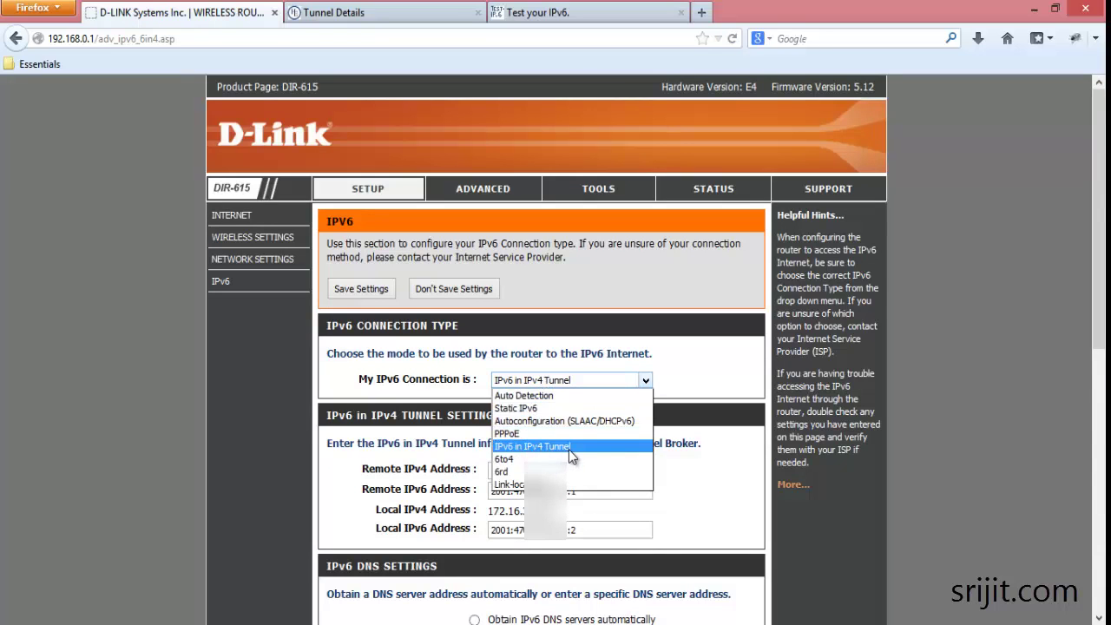
pyautogui.click(570, 448)
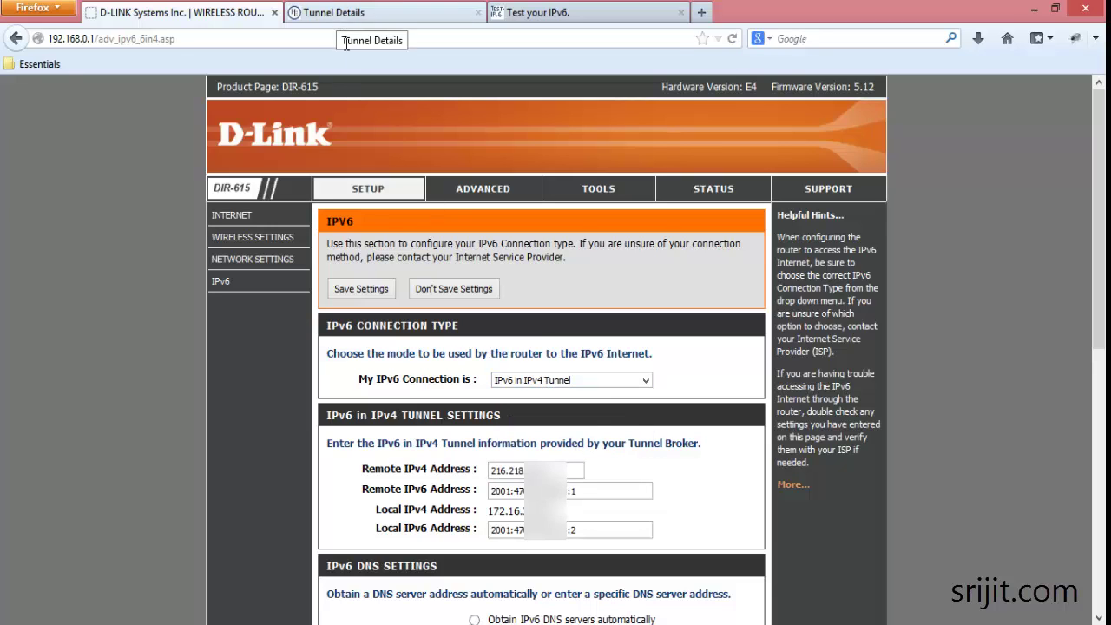
pyautogui.moveTo(362, 469); pyautogui.dragTo(469, 469)
pyautogui.click(382, 12)
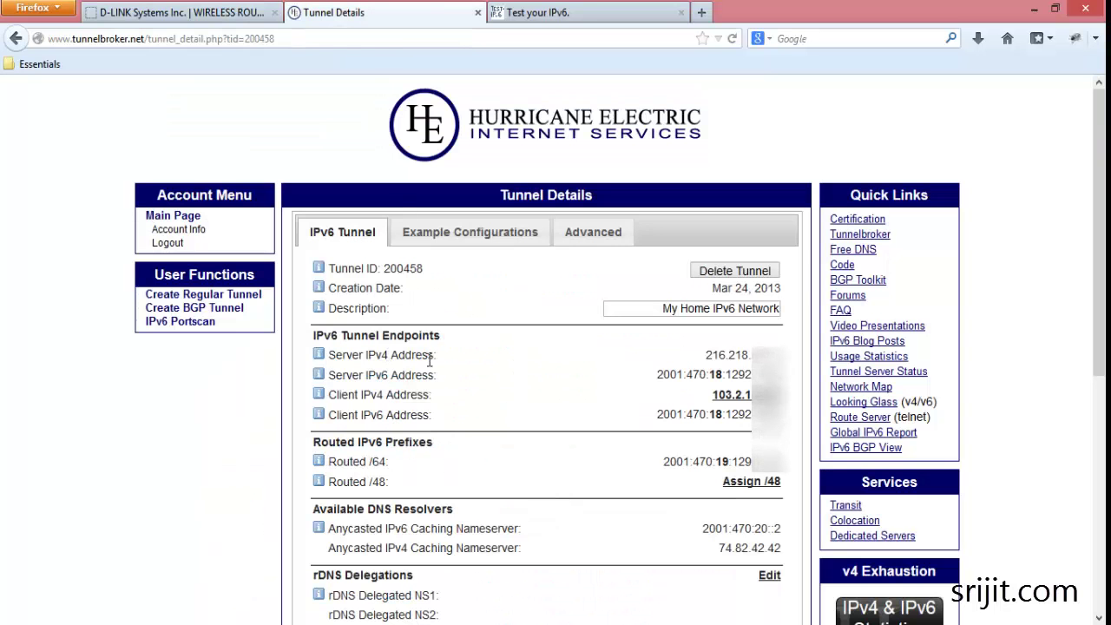
pyautogui.moveTo(436, 355); pyautogui.dragTo(329, 359)
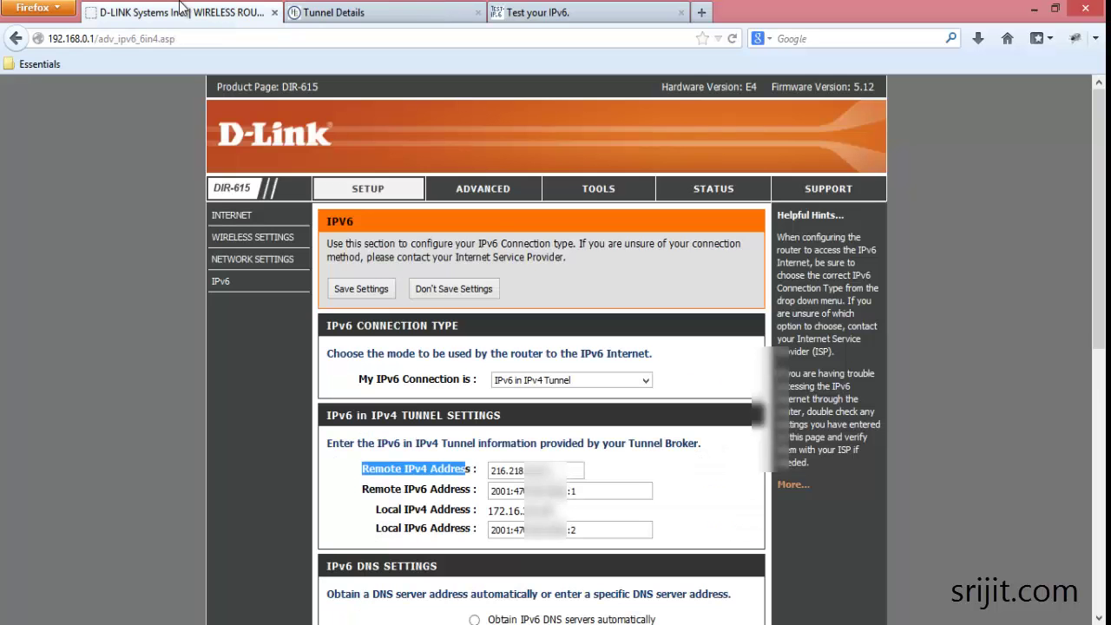
pyautogui.hotkey('ctrl', 'shift', 'Tab')
# - Fill in Remote IPv6, Local IPv4 and Local IPv6 addresses from the tunnel's server and client details
pyautogui.moveTo(362, 490); pyautogui.dragTo(474, 491)
pyautogui.click(323, 10)
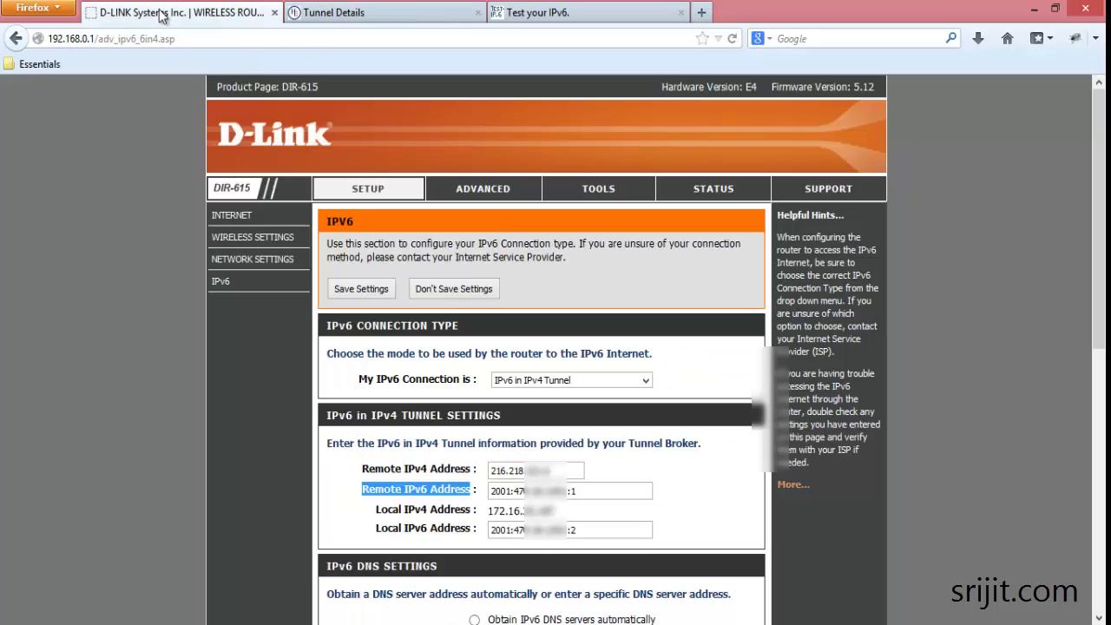
pyautogui.click(178, 12)
pyautogui.moveTo(376, 510); pyautogui.dragTo(564, 511)
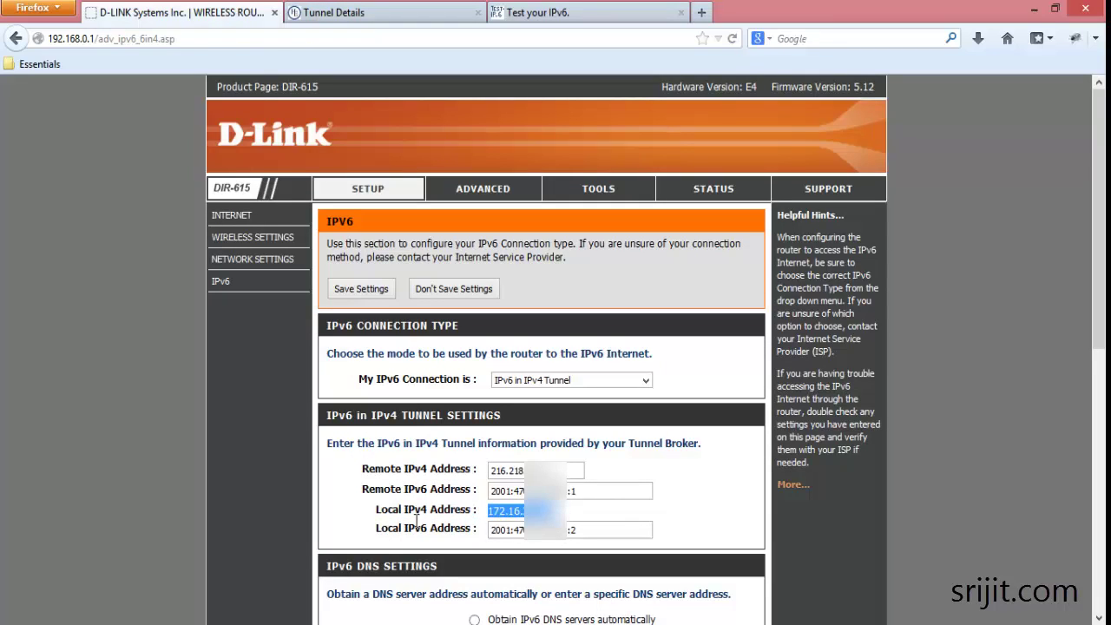
pyautogui.moveTo(379, 528); pyautogui.dragTo(476, 529)
pyautogui.hotkey('ctrl', 'Tab')
pyautogui.moveTo(659, 415)
pyautogui.mouseDown()
pyautogui.moveTo(747, 415)
pyautogui.moveTo(657, 415)
pyautogui.mouseUp()
pyautogui.click(792, 421)
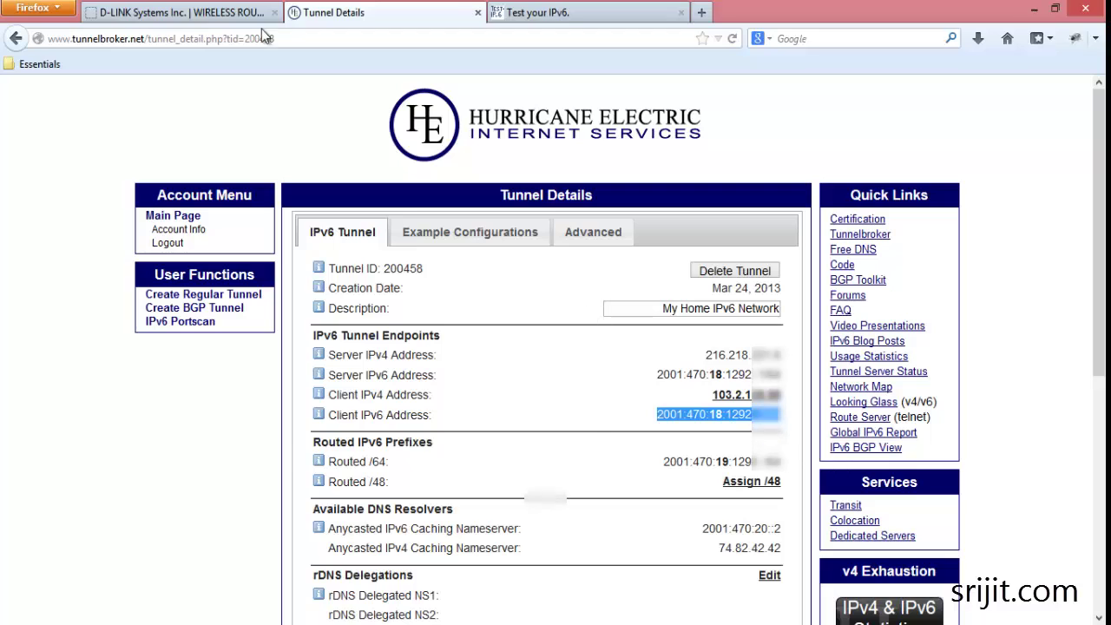
pyautogui.click(191, 12)
pyautogui.scroll(-5, 366, 228)
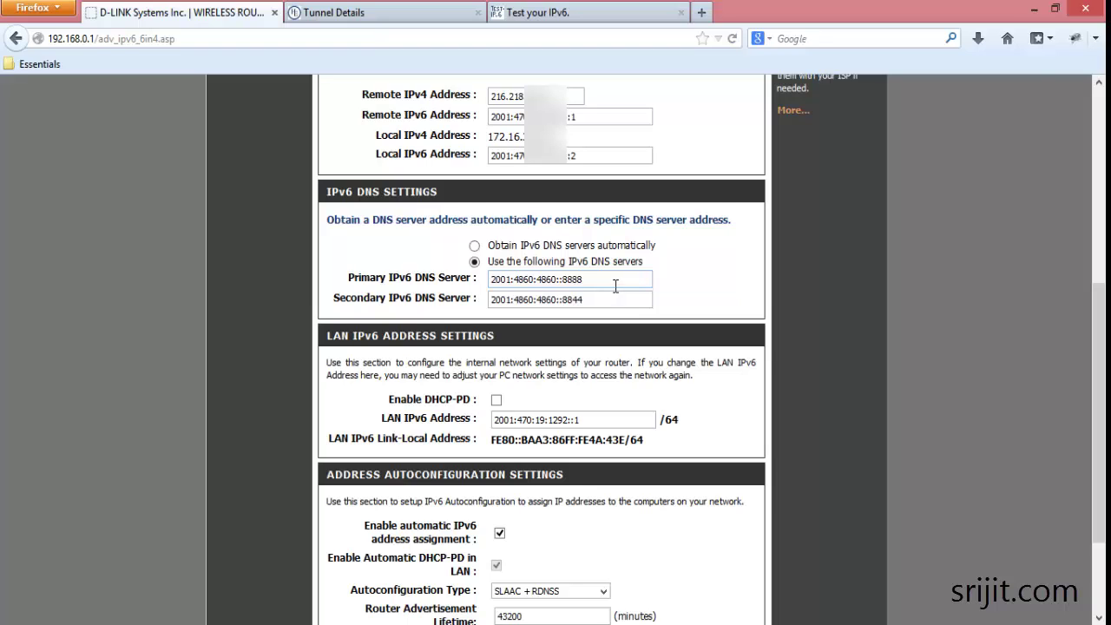
# - Check IPv6 DNS servers 2001:4860:4860::8888 and ::8844, and select the LAN IPv6 Address field
pyautogui.moveTo(614, 285); pyautogui.dragTo(484, 302)
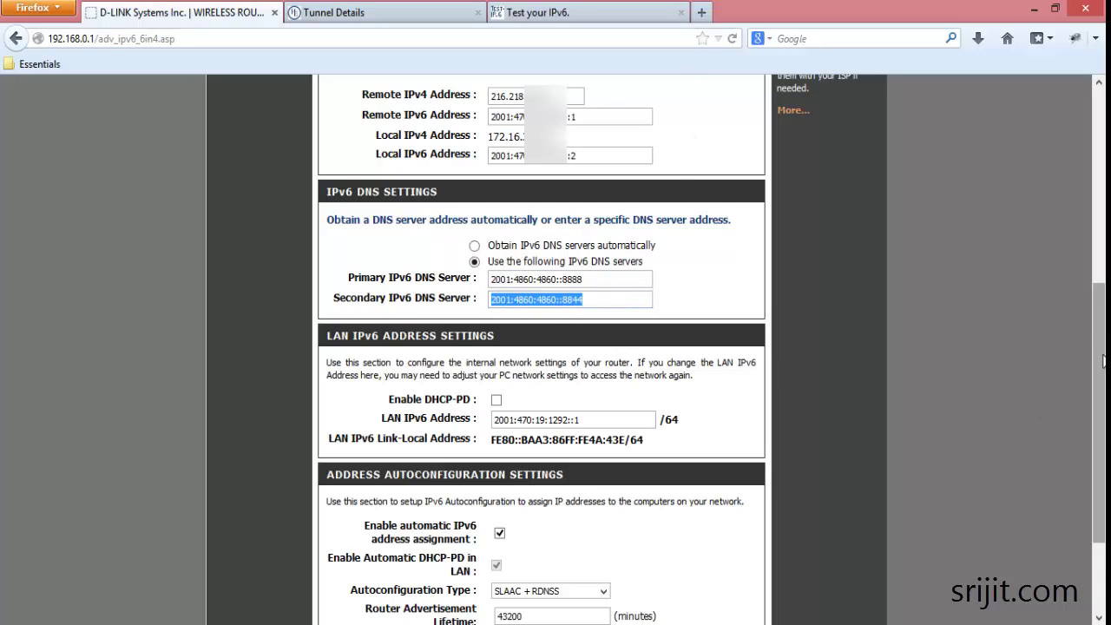
pyautogui.scroll(-3, 1101, 361)
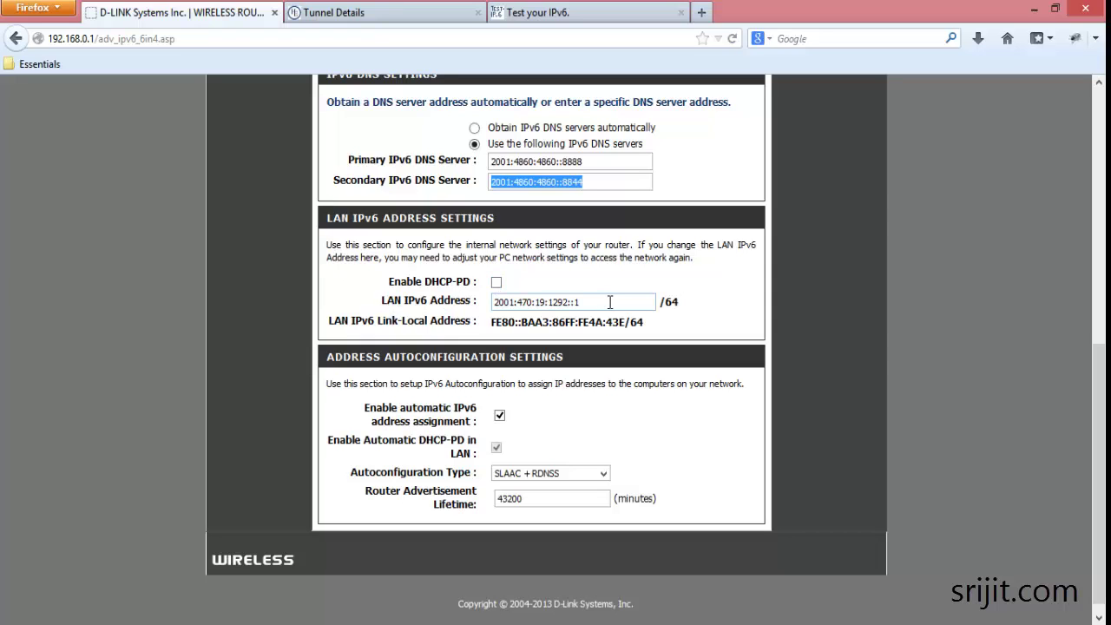
pyautogui.moveTo(610, 301); pyautogui.dragTo(487, 302)
pyautogui.hotkey('ctrl', 'c')
# - Copy the Routed /64 prefix and enter LAN IPv6 Address 2001:470:19:1292::1
pyautogui.hotkey('ctrl', 'Tab')
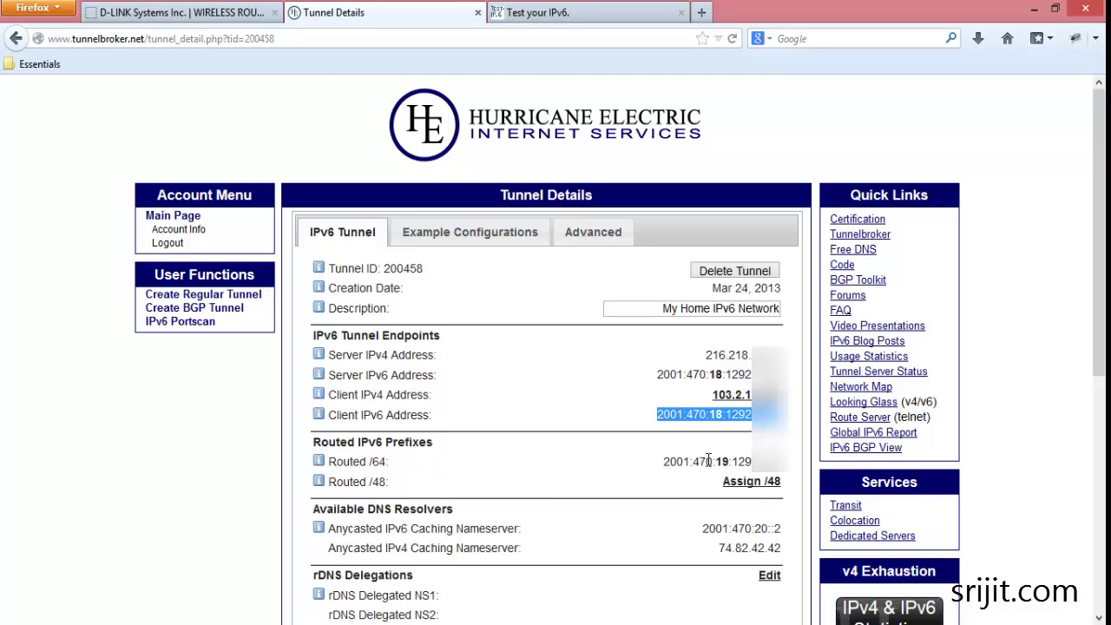
pyautogui.click(678, 466)
pyautogui.moveTo(664, 460); pyautogui.dragTo(793, 459)
pyautogui.click(792, 459)
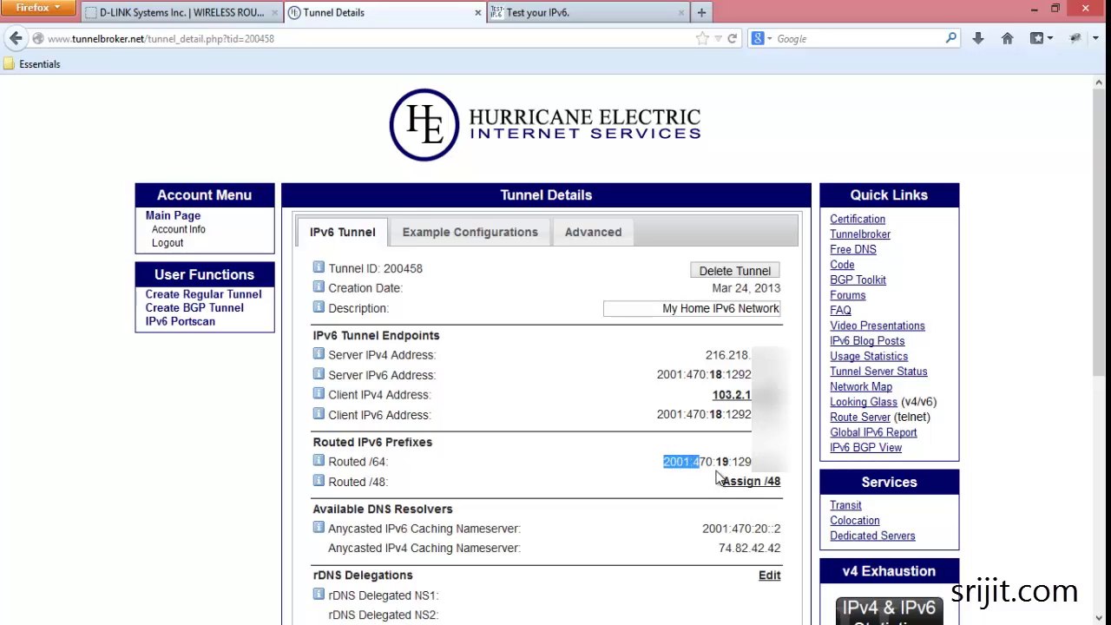
pyautogui.moveTo(667, 461); pyautogui.dragTo(767, 462)
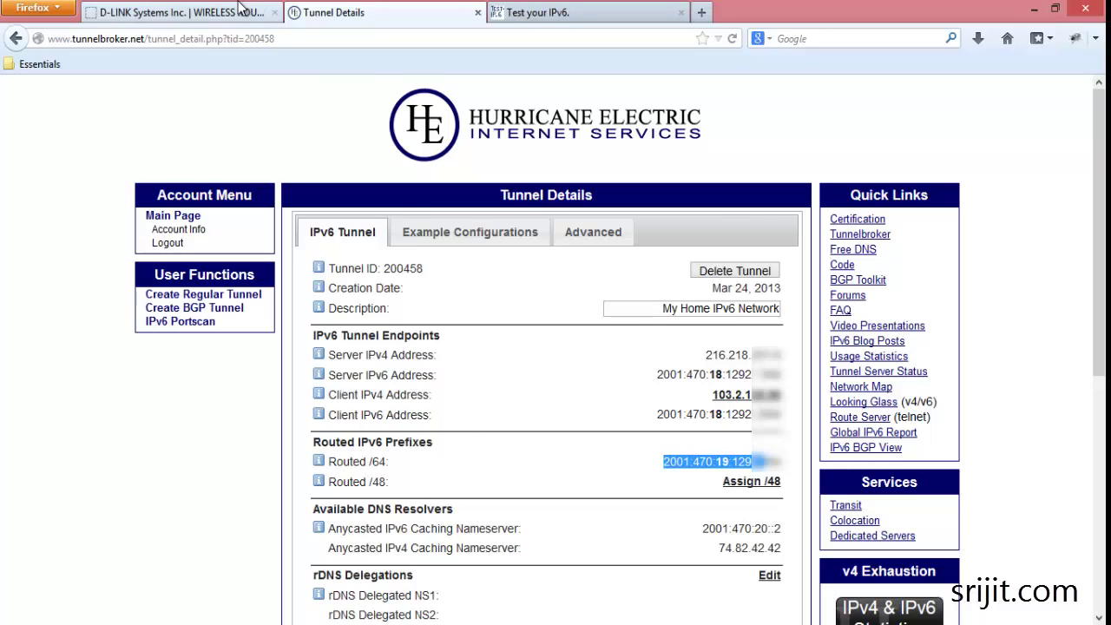
pyautogui.click(173, 13)
pyautogui.hotkey('ctrl', 'v')
pyautogui.write('1')
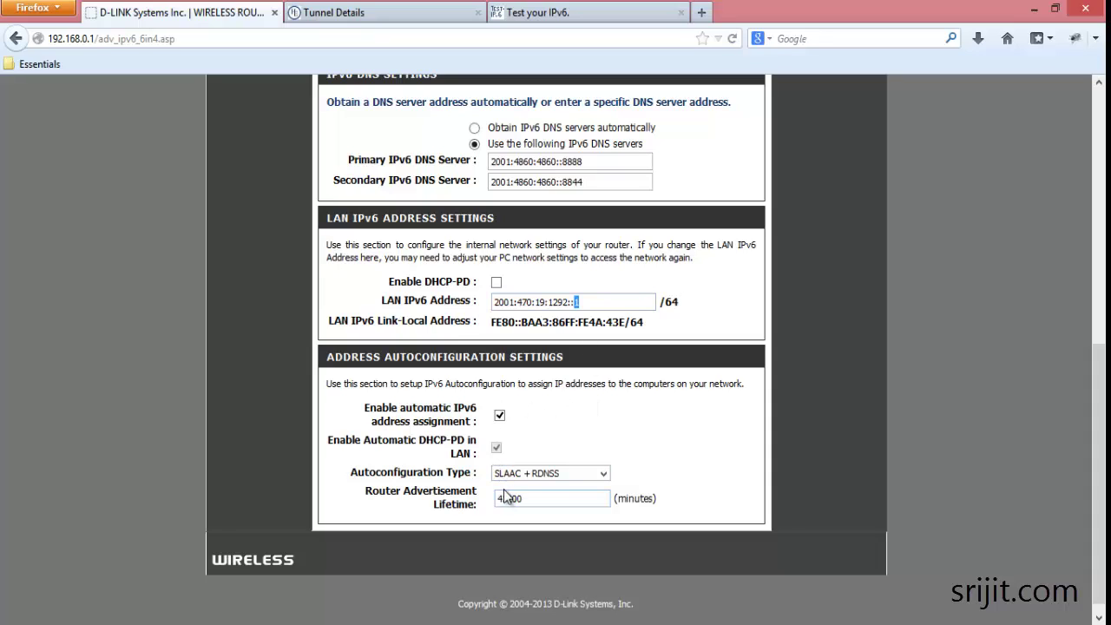
pyautogui.scroll(10, 397, 302)
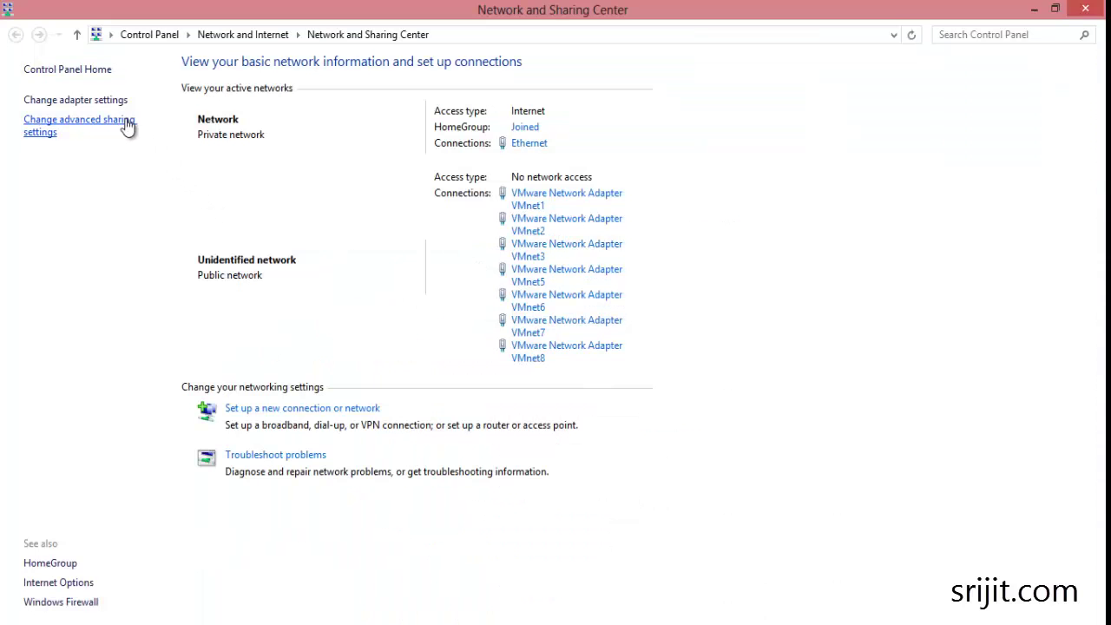
# - Confirm Ethernet's IPv6 address and DNS are automatic, then launch cmd via Win+R
pyautogui.click(114, 101)
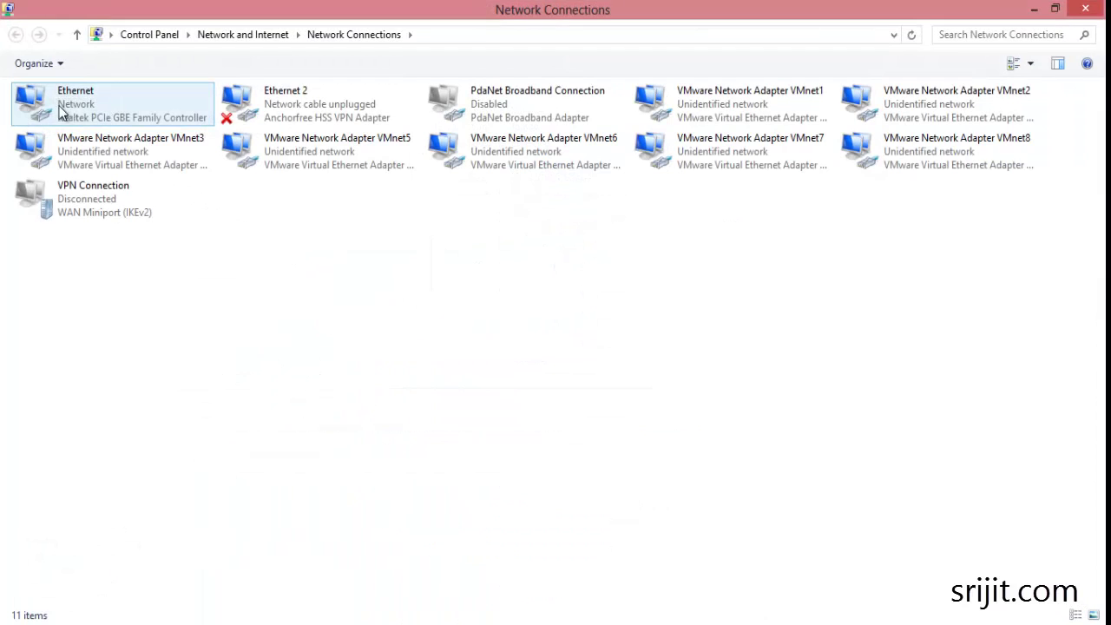
pyautogui.doubleClick(66, 108)
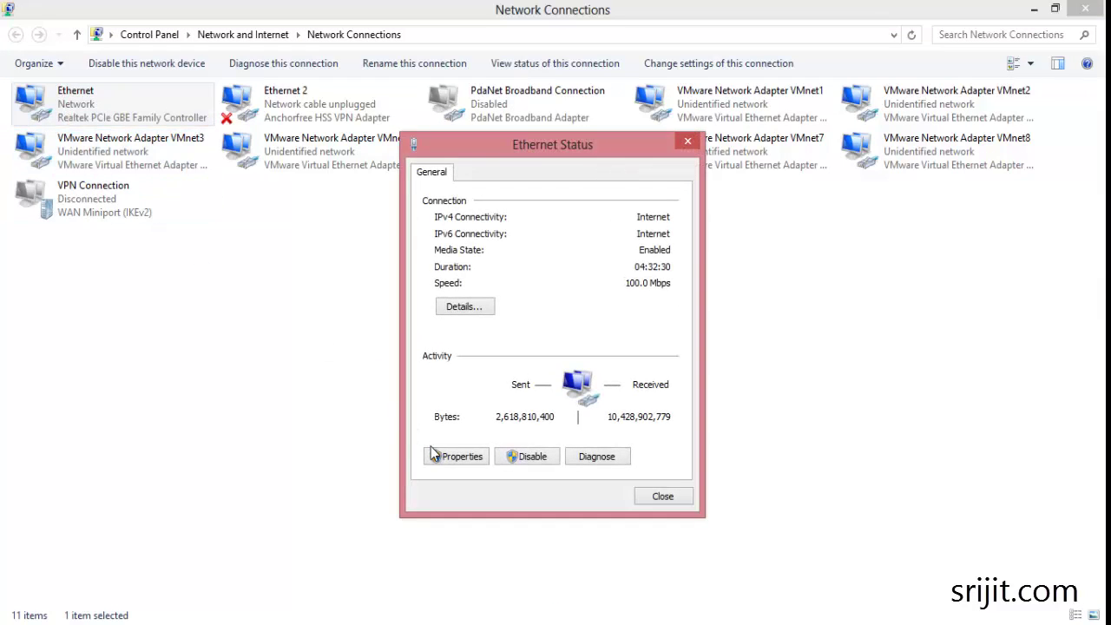
pyautogui.click(449, 460)
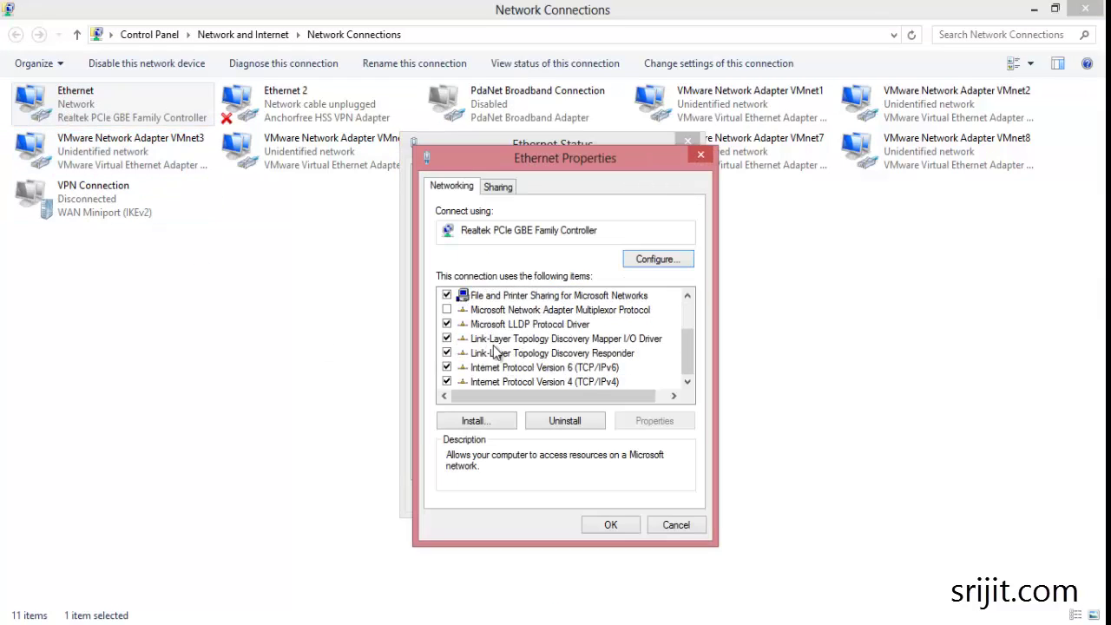
pyautogui.click(473, 368)
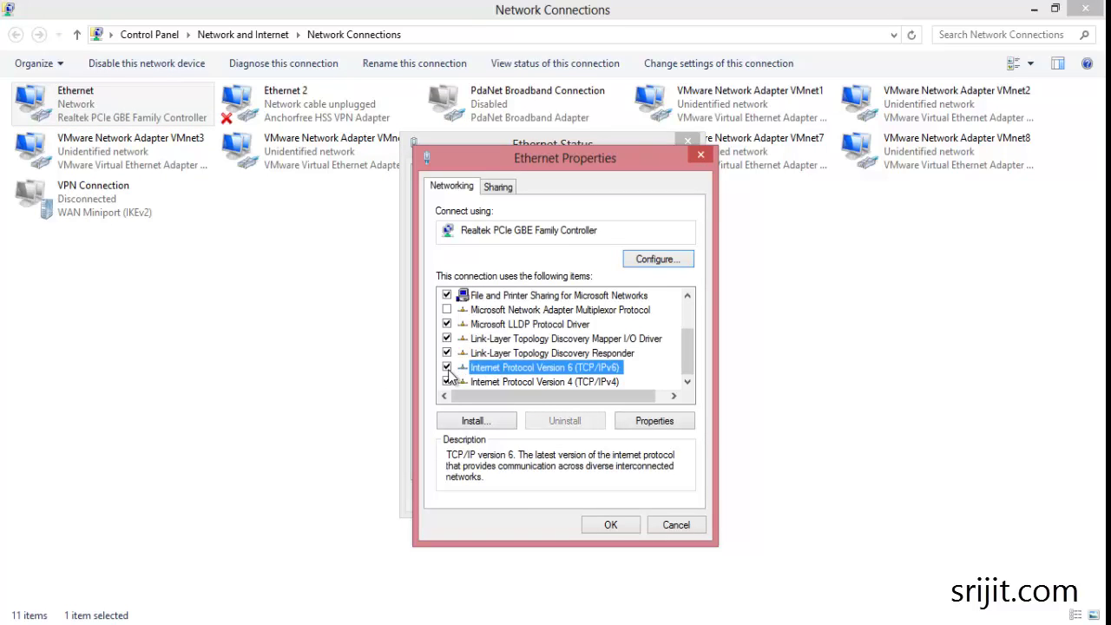
pyautogui.click(653, 424)
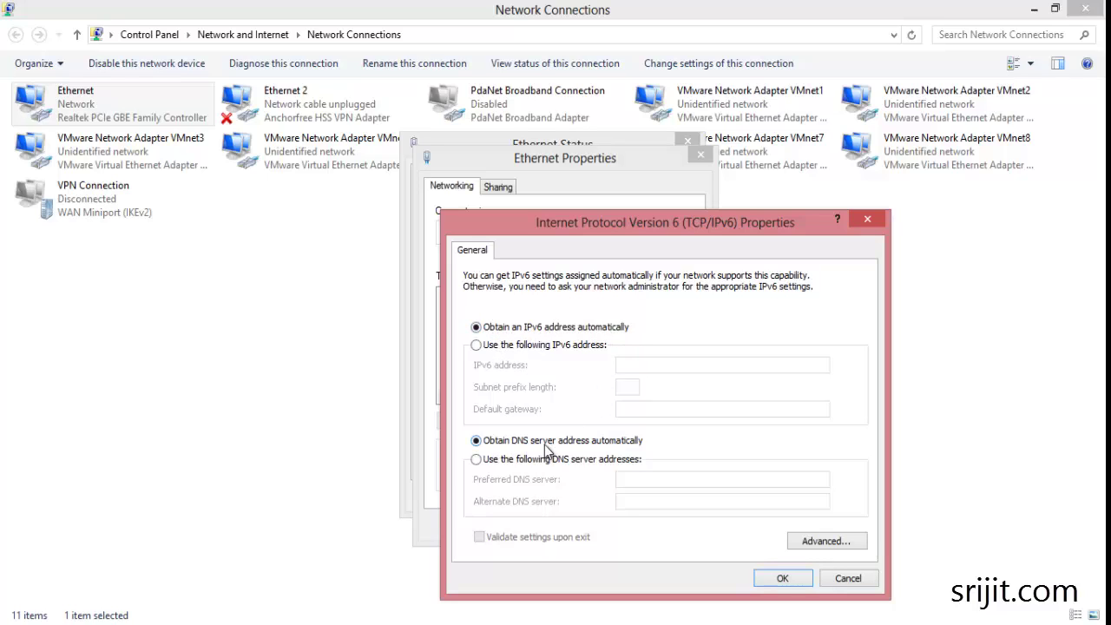
pyautogui.click(794, 578)
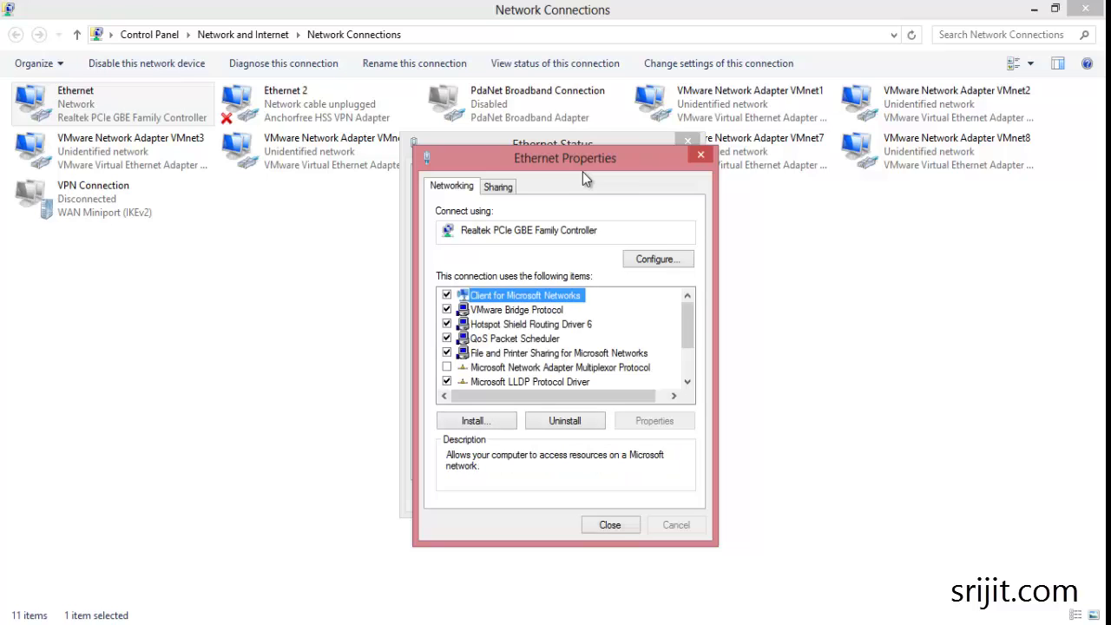
pyautogui.press('super+r')
pyautogui.press('Return')
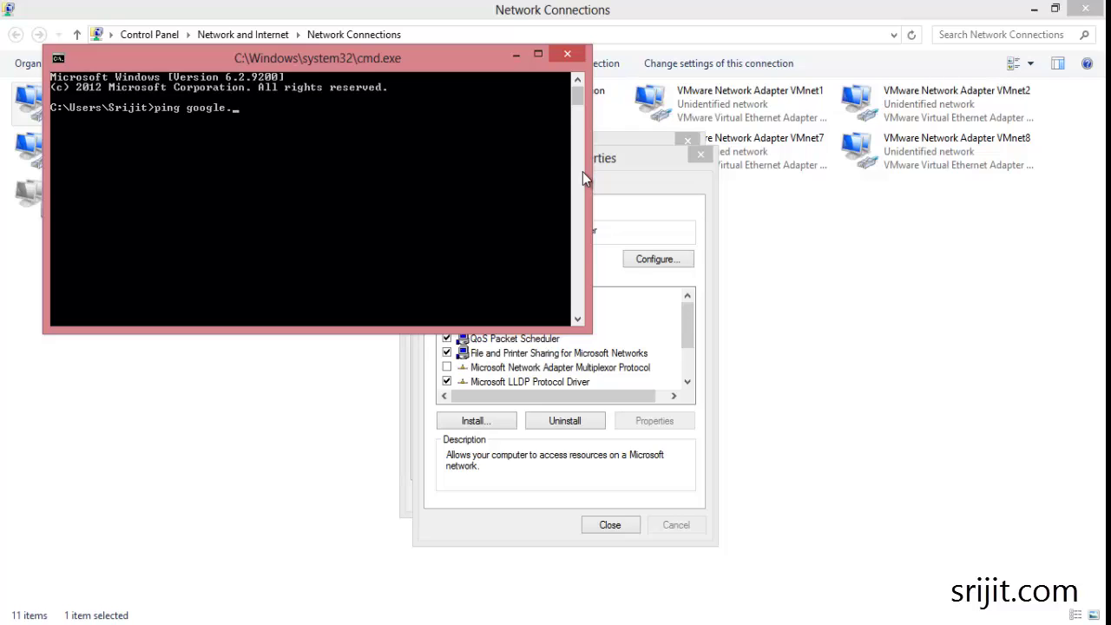
# - Run ping google.com -t, verify IPv6 replies from 2404:6800:4007:800::1009, and close the console
pyautogui.press('Return')
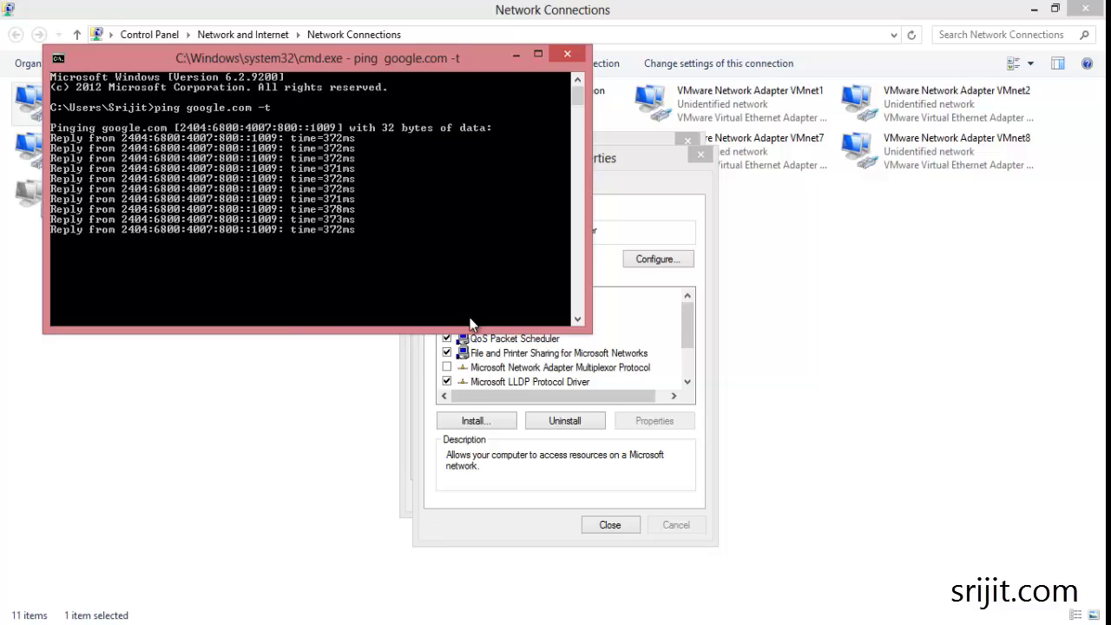
pyautogui.click(567, 54)
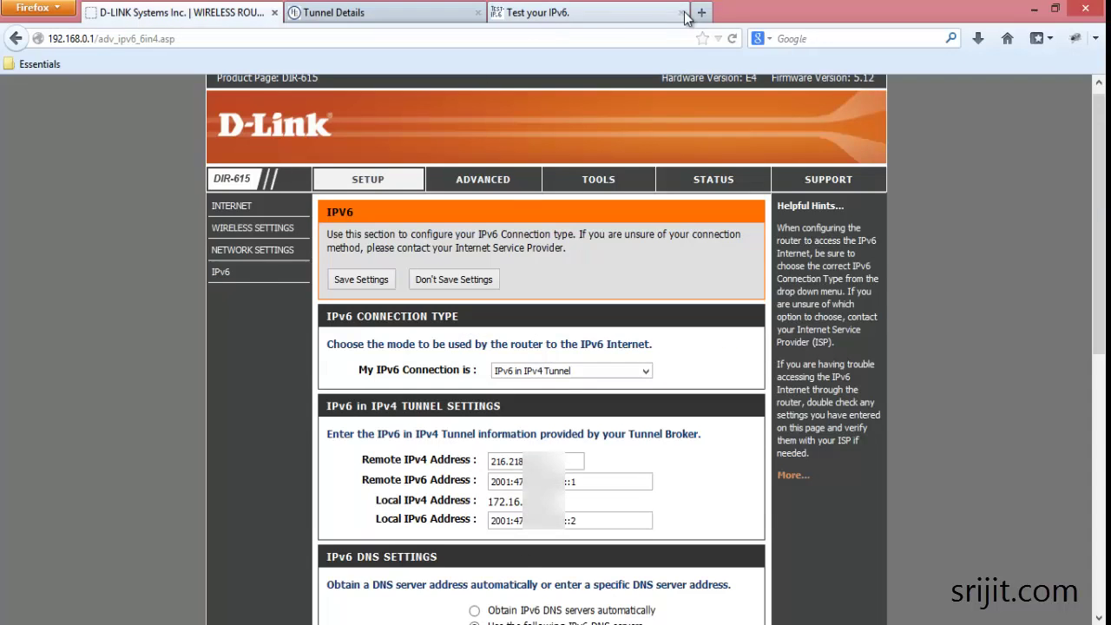
# - Load test-ipv6.com in a new tab and verify the HURRICANE provider and 10/10 score
pyautogui.click(701, 12)
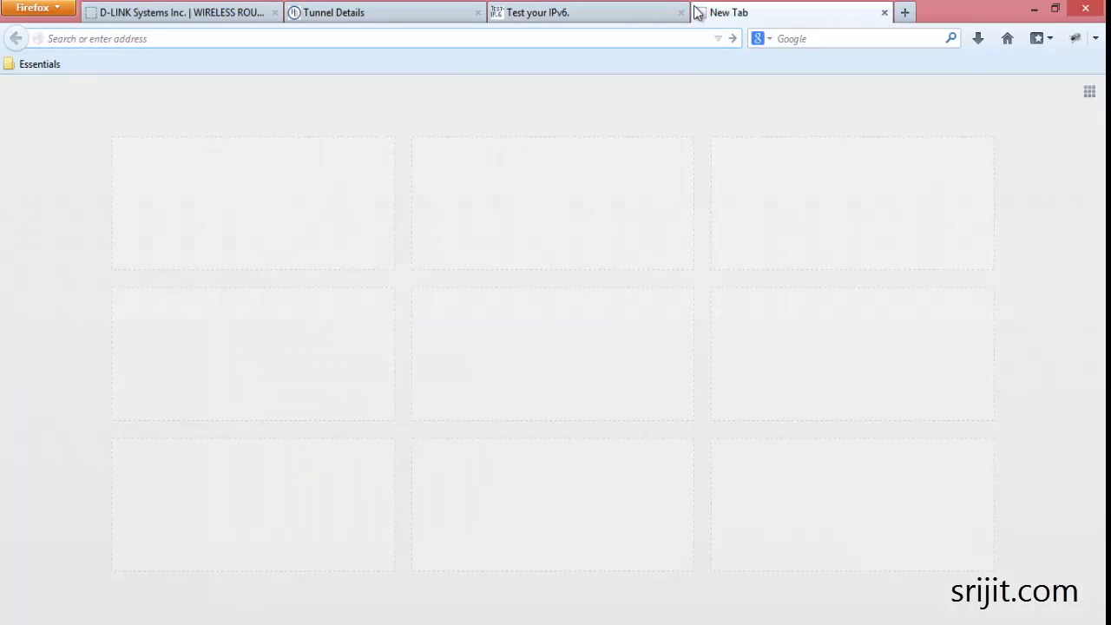
pyautogui.write('test')
pyautogui.hotkey('ctrl', 'a')
pyautogui.write('http://test-ipv6.com/')
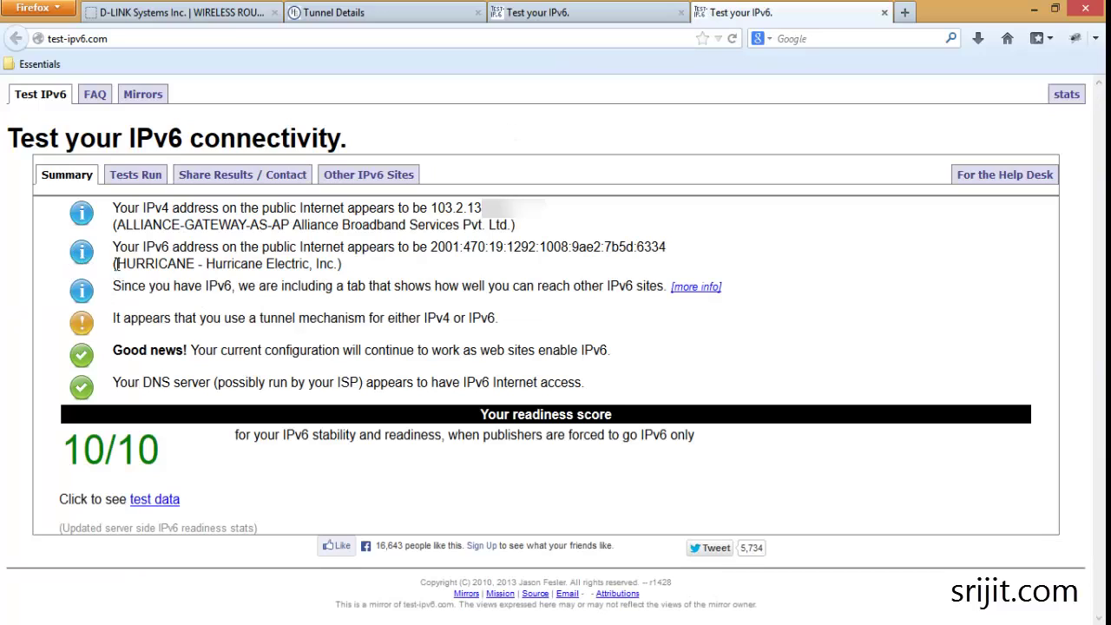
pyautogui.moveTo(117, 264); pyautogui.dragTo(193, 272)
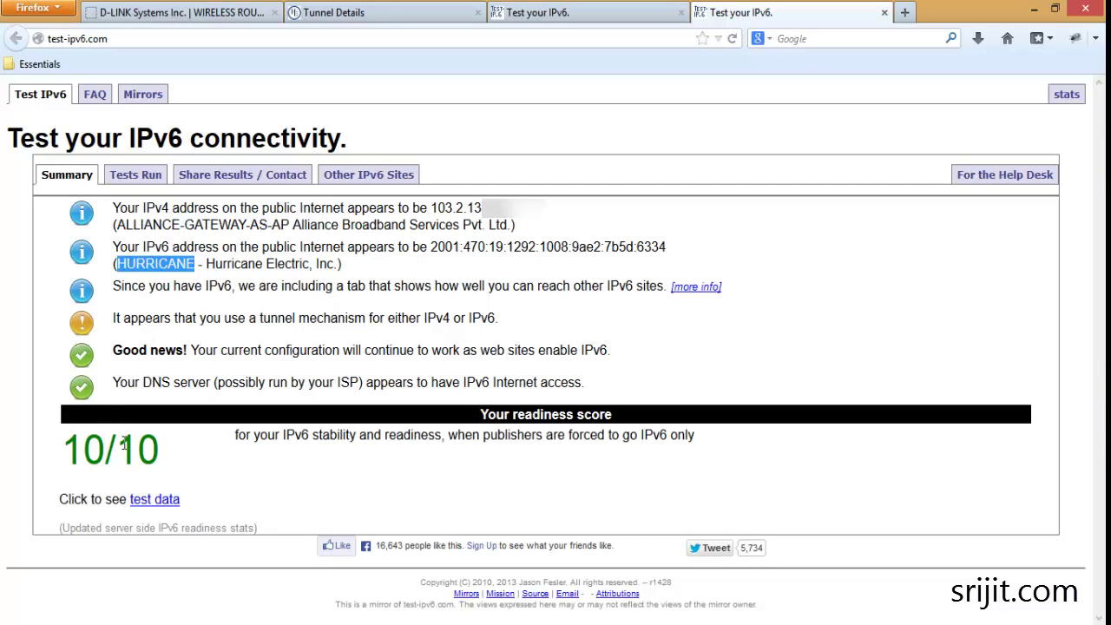
pyautogui.moveTo(160, 451); pyautogui.dragTo(77, 449)
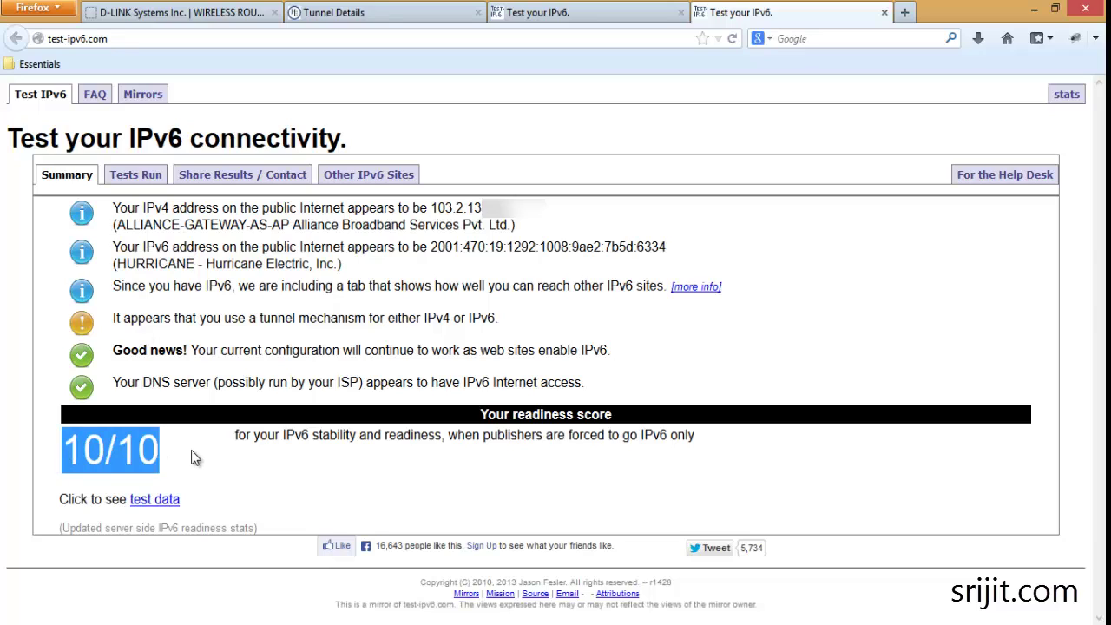